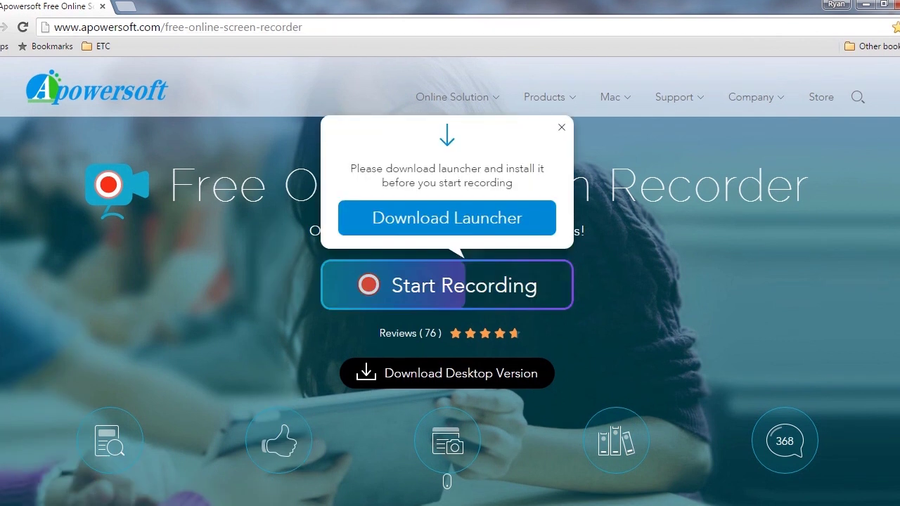
# Download the recorder launcher and run it from the security warning.
pyautogui.click(437, 220)
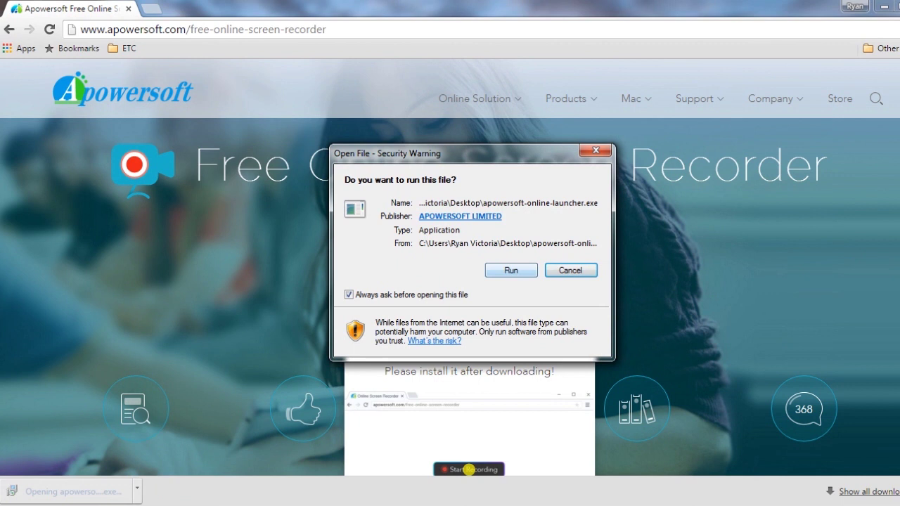
pyautogui.click(512, 270)
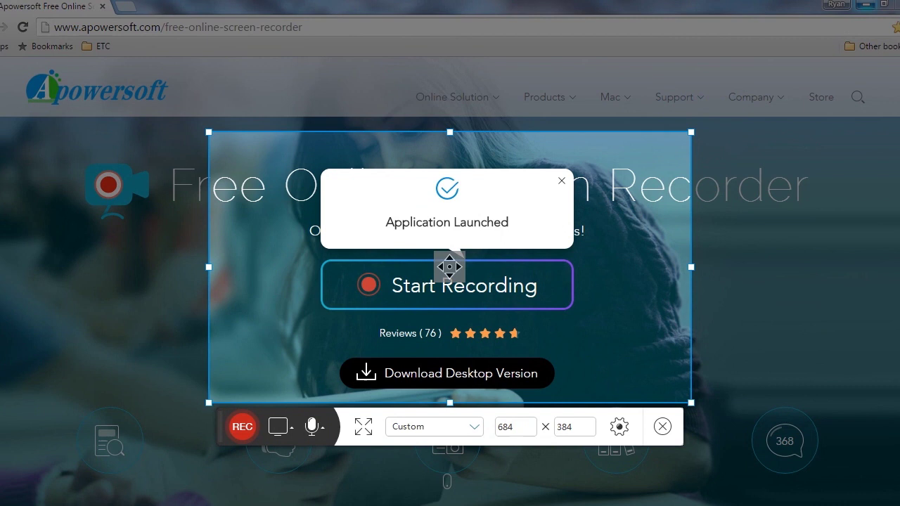
# Minimize the Chrome window to reveal the desktop.
pyautogui.click(864, 4)
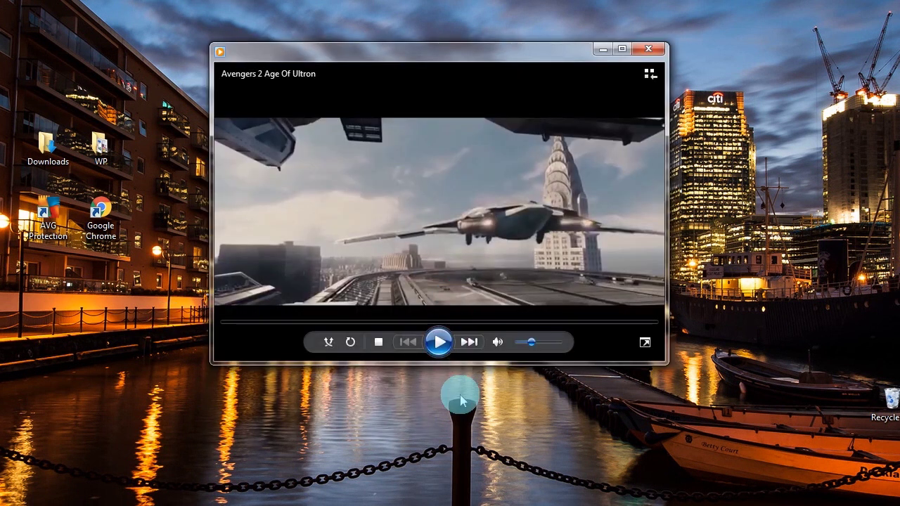
# Play the movie, pick Screen as the source, and fit the capture region around the picture.
pyautogui.click(441, 342)
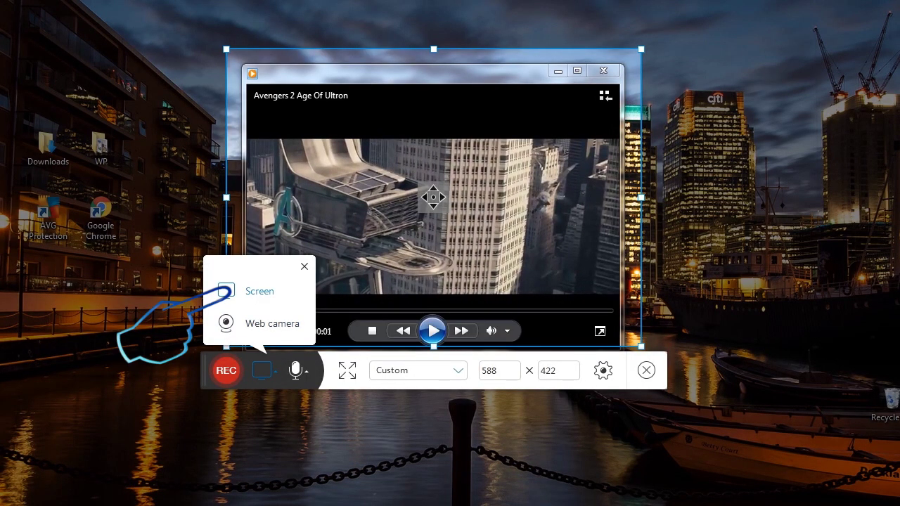
pyautogui.click(260, 291)
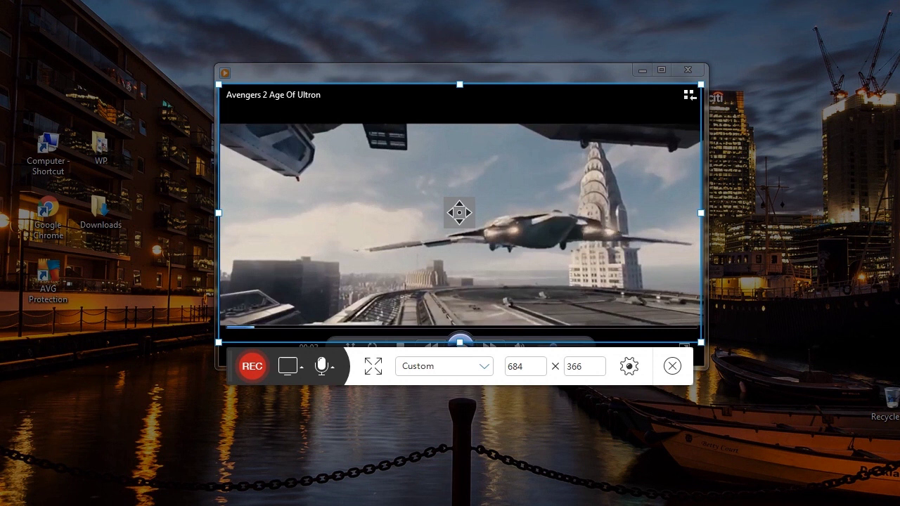
pyautogui.moveTo(459, 212); pyautogui.dragTo(459, 204)
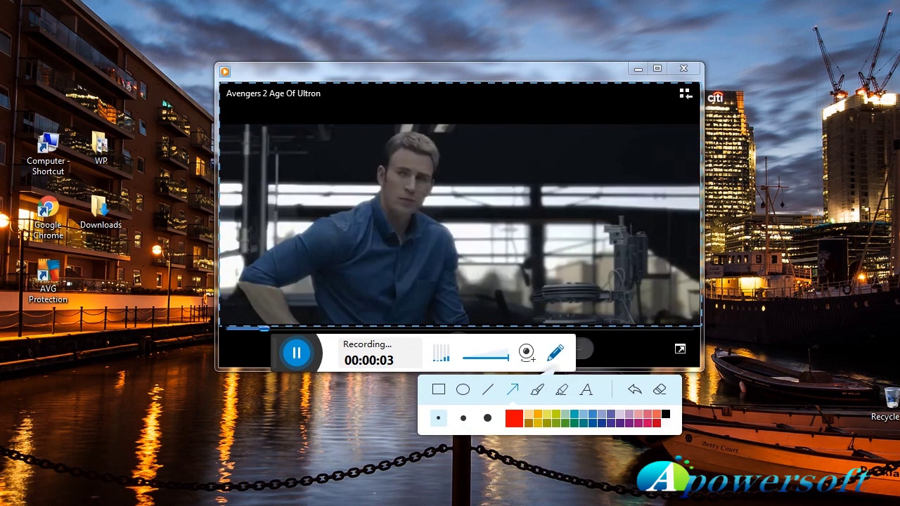
# Draw a red arrow, circled 'avengers' text and a yellow highlight, then overlay the Integrated Webcam.
pyautogui.moveTo(290, 285); pyautogui.dragTo(356, 258)
pyautogui.write('aven')
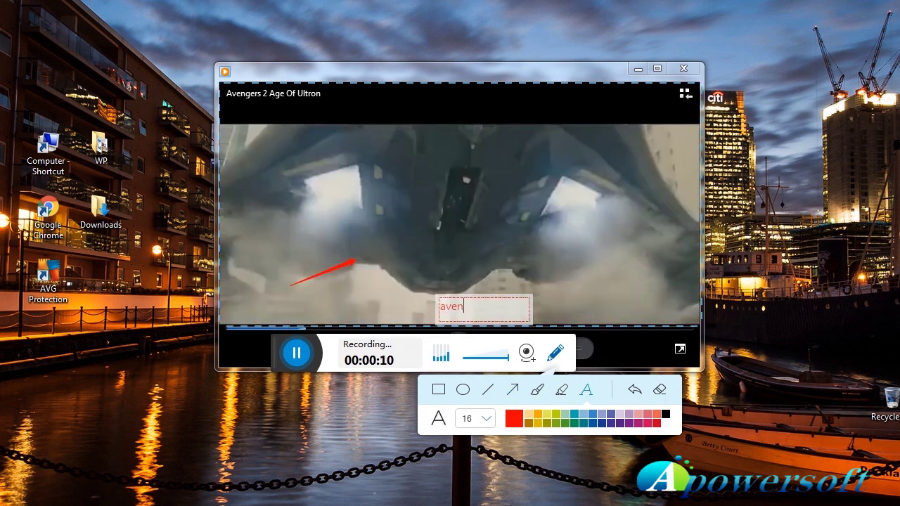
pyautogui.write('gers')
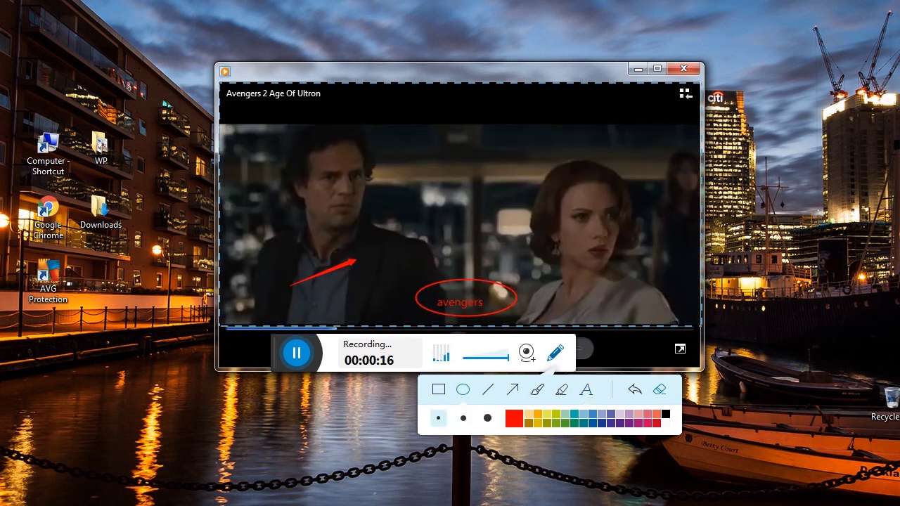
pyautogui.click(561, 389)
pyautogui.moveTo(393, 243); pyautogui.dragTo(498, 243)
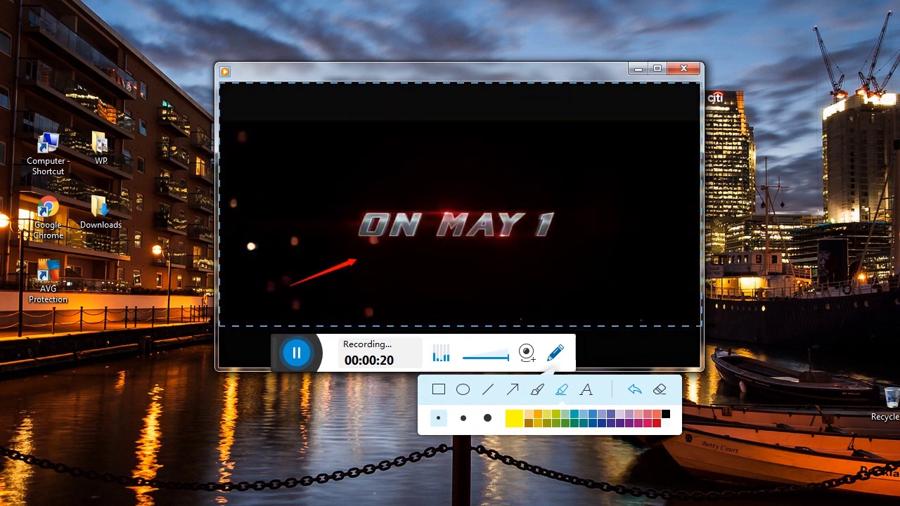
pyautogui.moveTo(532, 357); pyautogui.dragTo(478, 422)
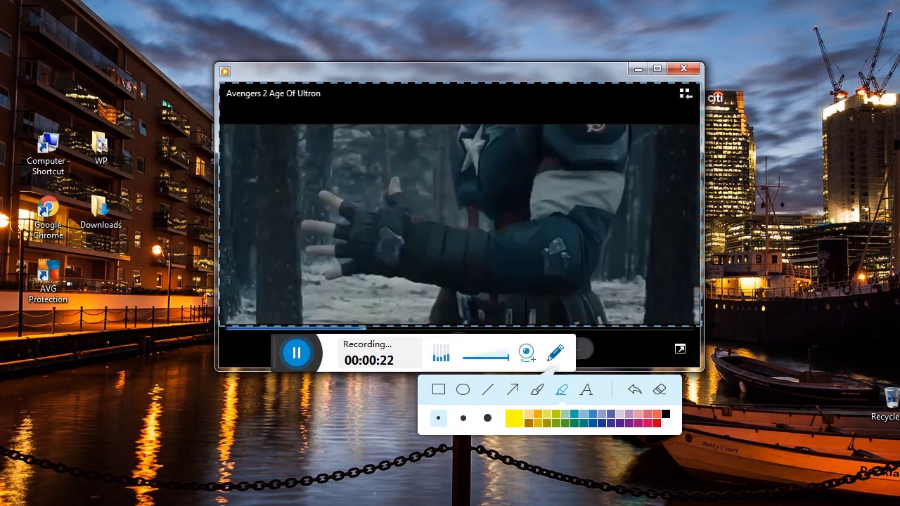
pyautogui.click(527, 352)
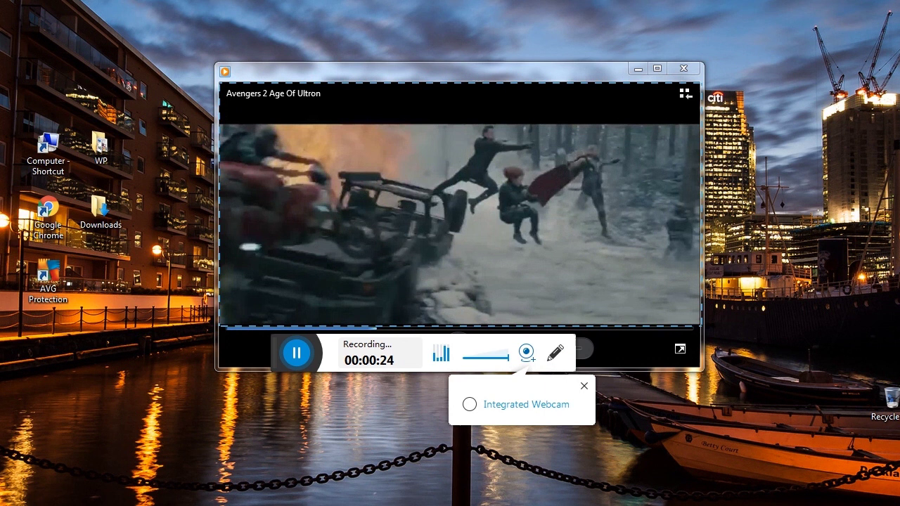
pyautogui.click(469, 404)
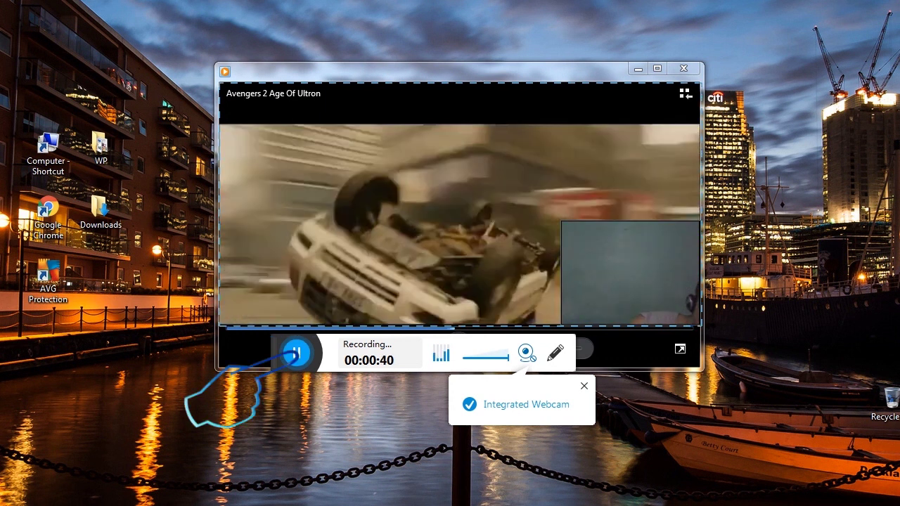
# Pause and finish the recording, review the preview at 00:36, and bring up the save choices.
pyautogui.click(296, 353)
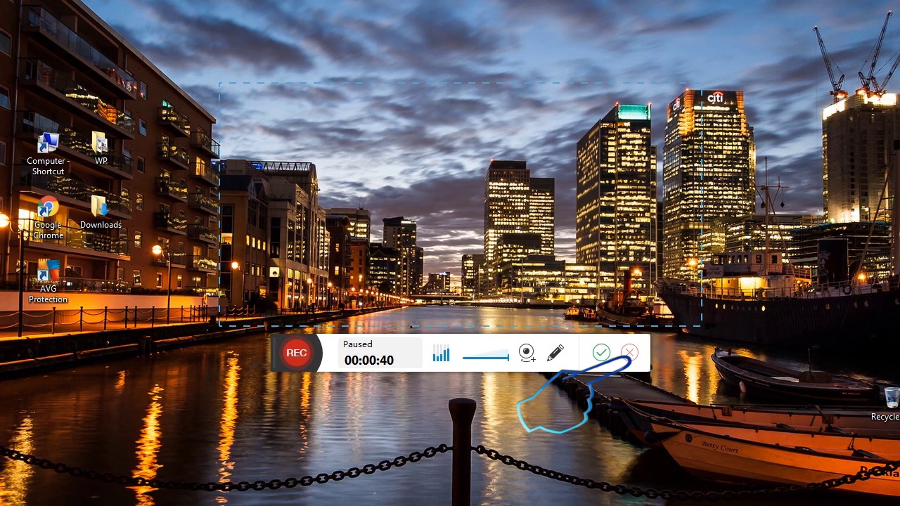
pyautogui.click(629, 352)
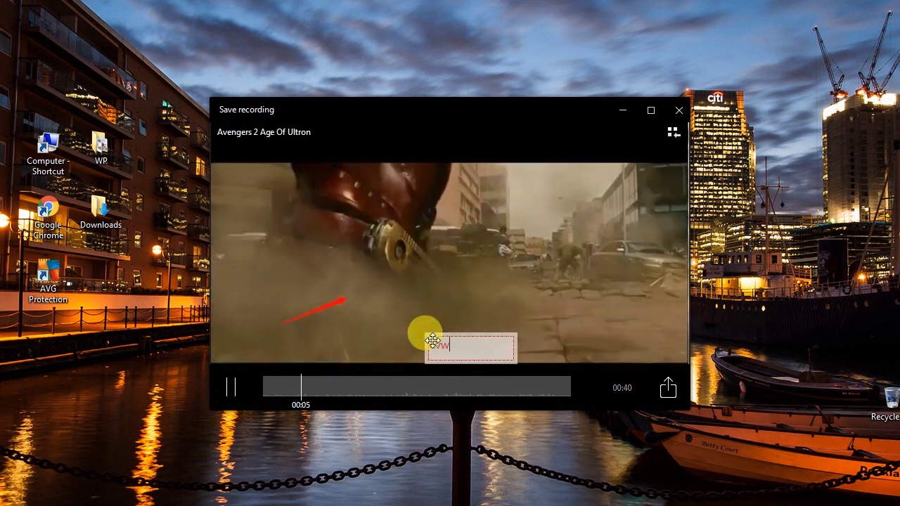
pyautogui.click(533, 386)
pyautogui.click(231, 387)
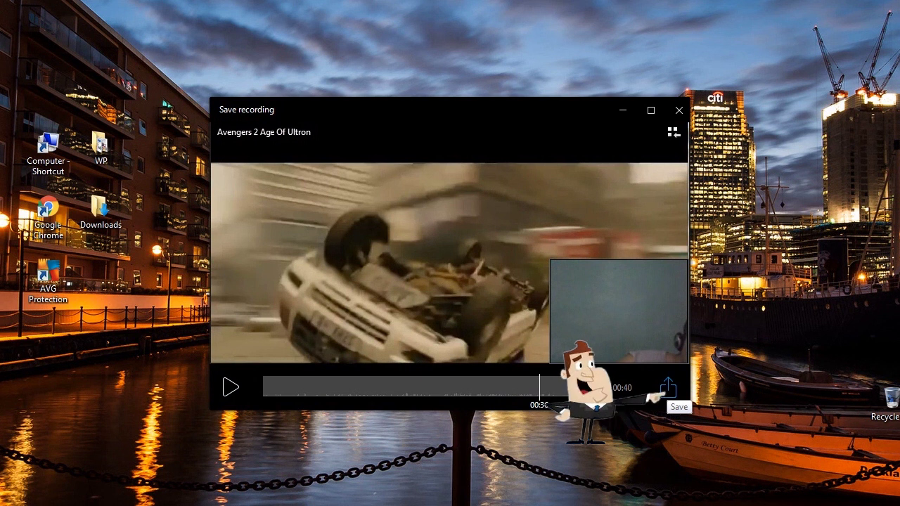
pyautogui.click(668, 387)
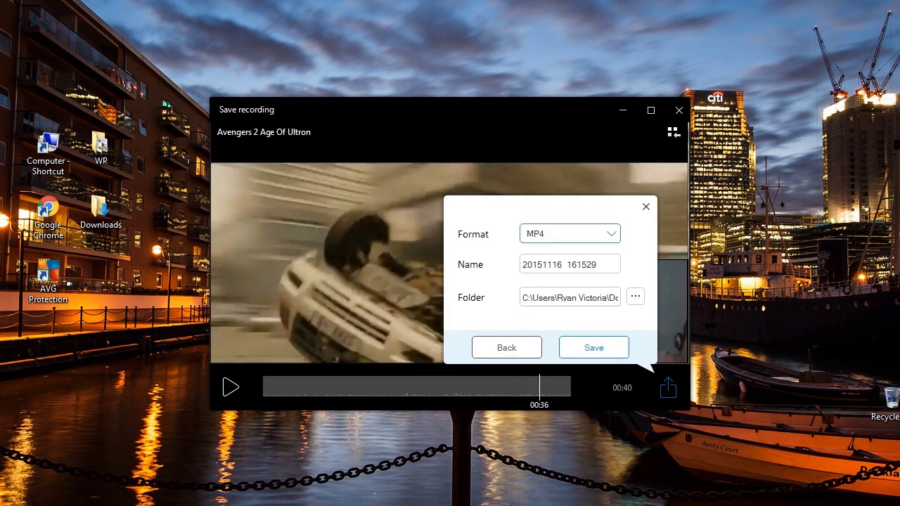
# Save the recording as video file av-1 and play the saved clip.
pyautogui.write('av-1')
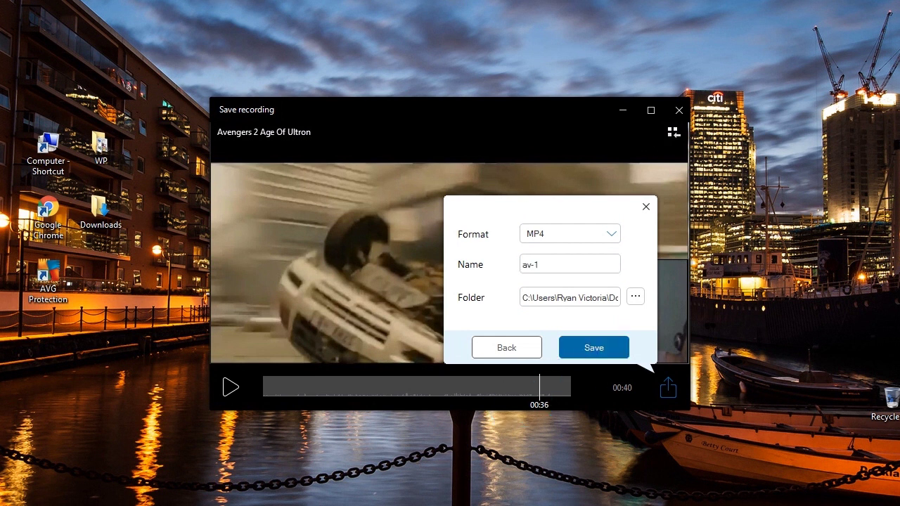
pyautogui.press('Return')
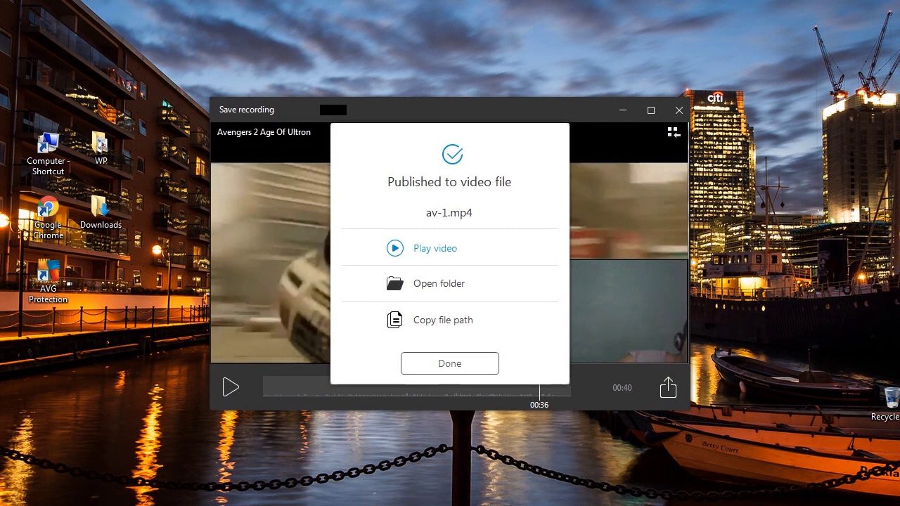
pyautogui.click(480, 241)
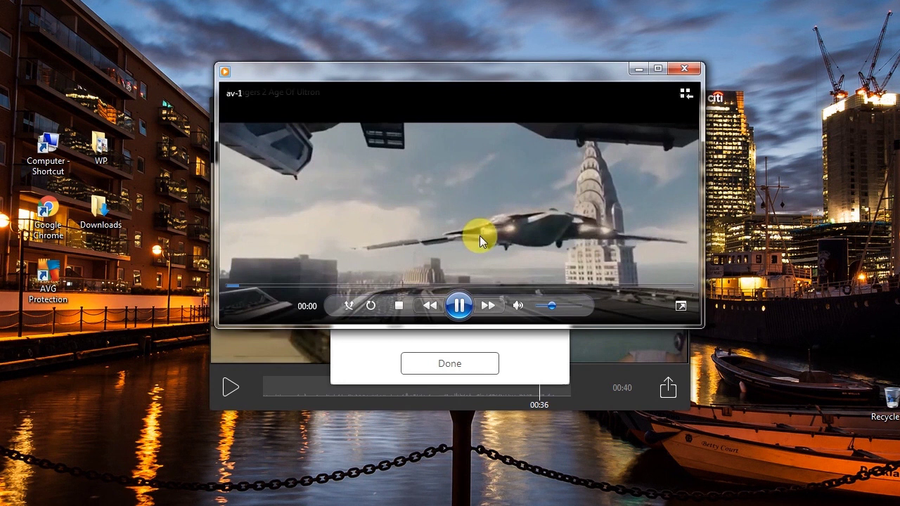
# Check the av-1 output folder, copy its file path, and dismiss the publish summary.
pyautogui.click(440, 284)
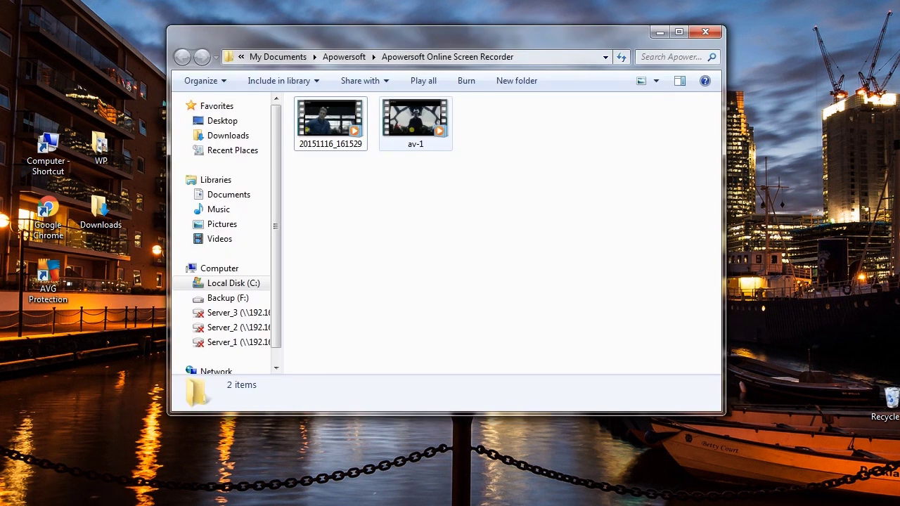
pyautogui.click(705, 31)
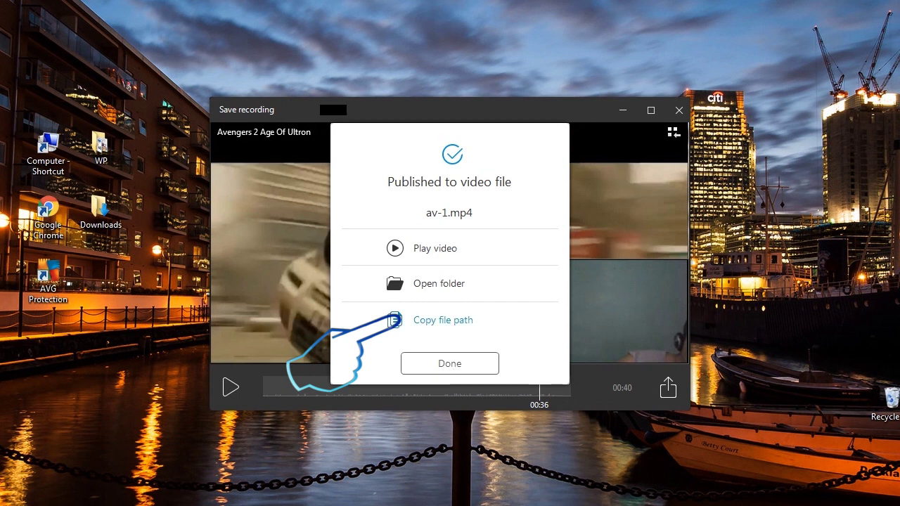
pyautogui.click(422, 320)
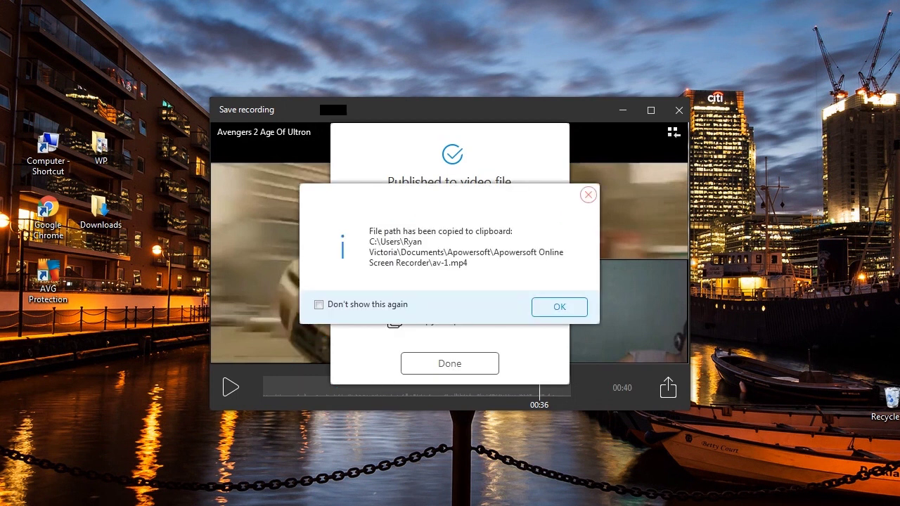
pyautogui.click(588, 195)
pyautogui.click(450, 364)
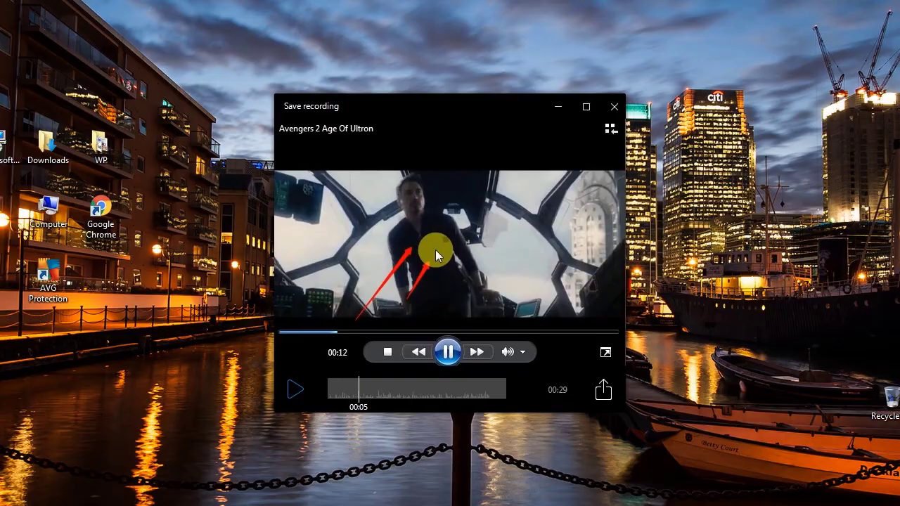
# Trim the clip's end point on the timeline and save that span as MP4 file 0.1.1.
pyautogui.moveTo(360, 391); pyautogui.dragTo(416, 391)
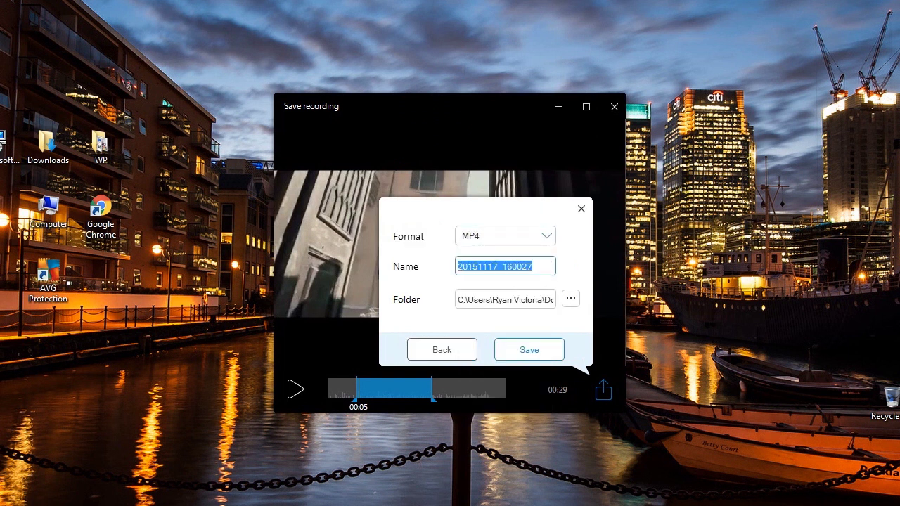
pyautogui.write('0.1.1')
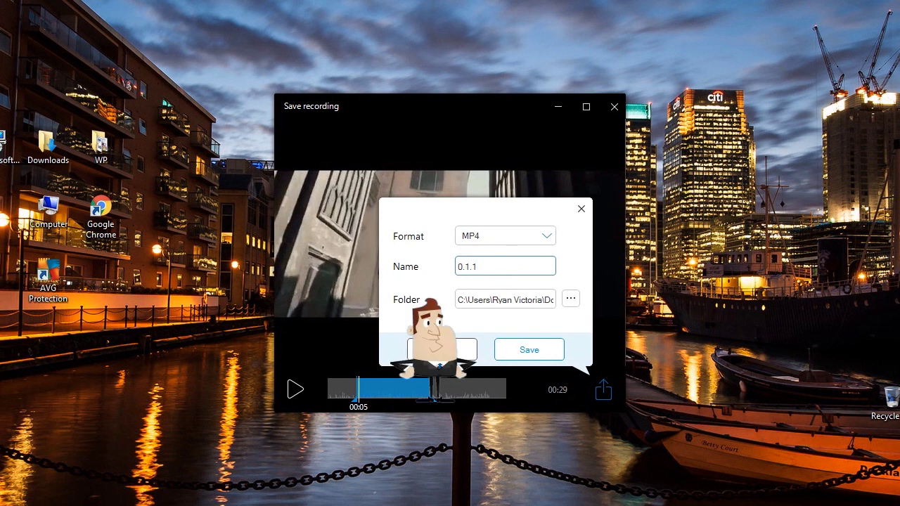
pyautogui.press('Return')
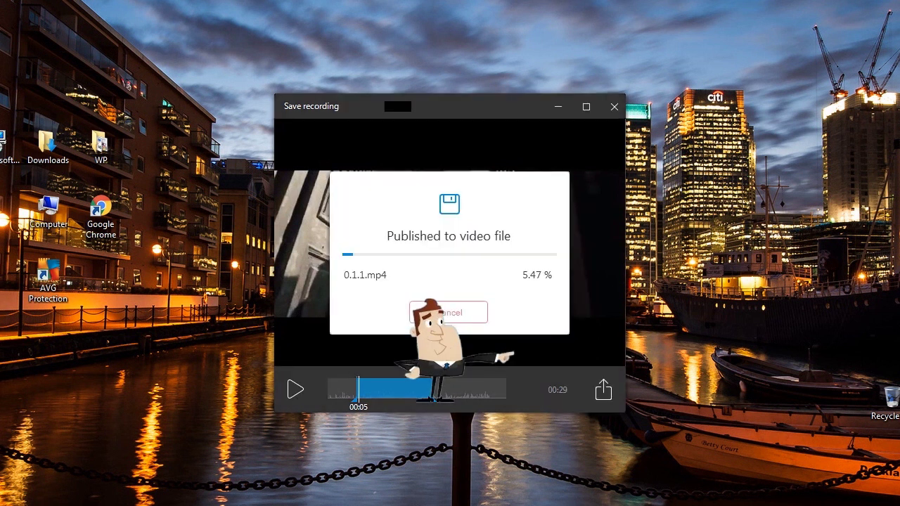